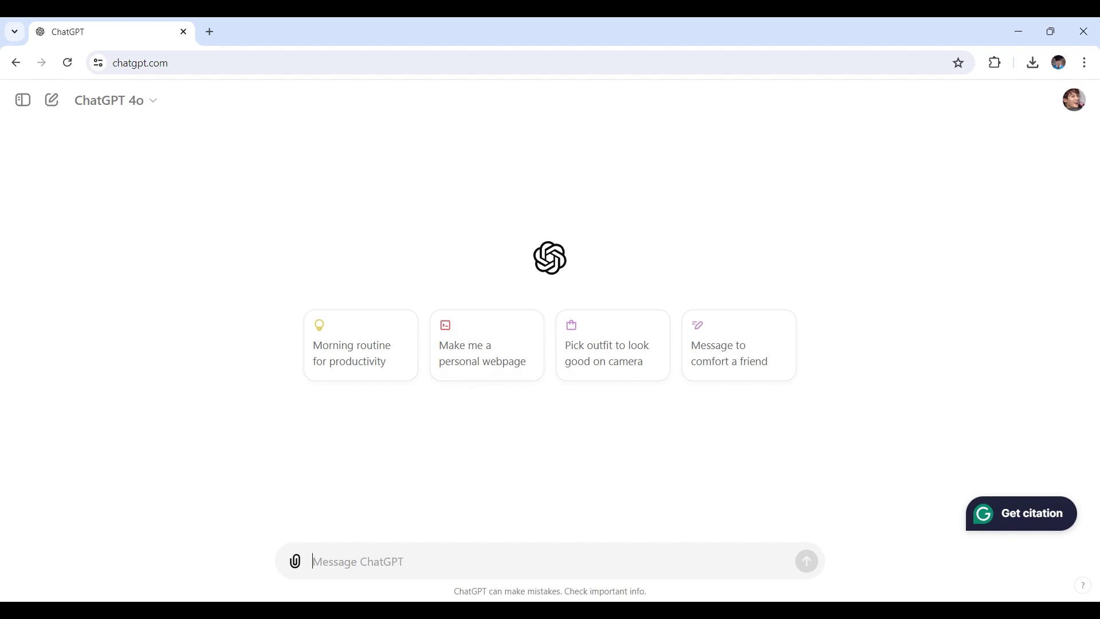
Ask for an engaging introduction to a new smartphone review aimed at tech enthusiasts who value cutting-edge features and design.
{"action": "type", "text": "ChatGPT, I need to write a product review for a new smartphone. My audience is tech enthusiasts who value cutting-edge features and design. Can you provide an engaging introduction that sets the scene for this review?"}
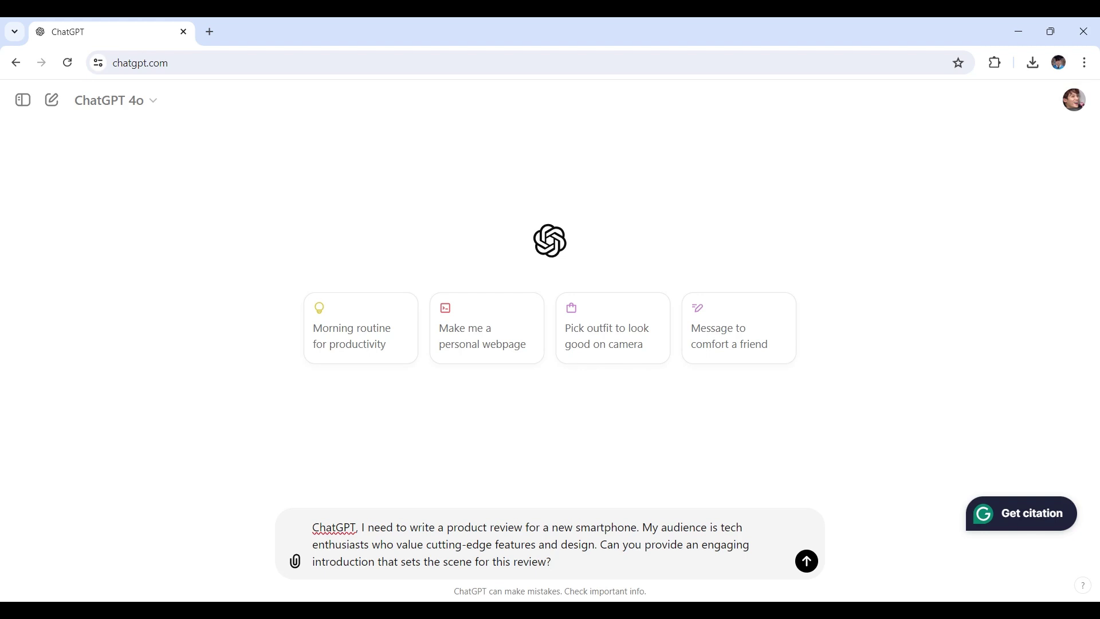
{"action": "key", "text": "Return"}
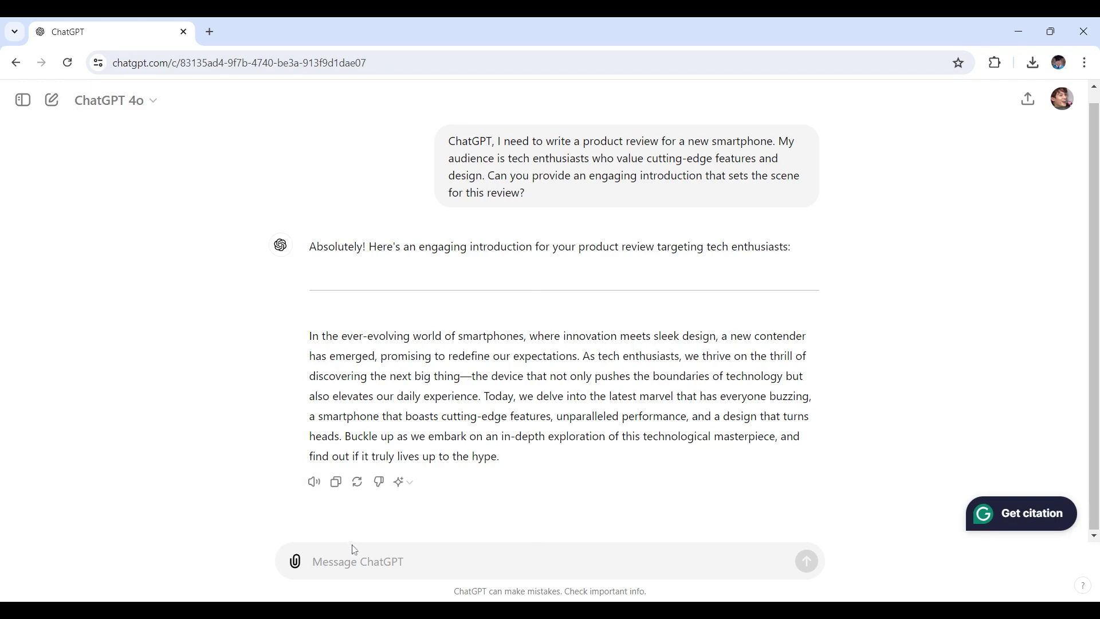
Request the new smartphone's top five features, such as camera quality, battery life, display, processing power, and unique design elements.
{"action": "type", "text": "ChatGPT, I need to highlight the key features of a new smartphone. Can you list the top five features such as its camera quality, battery life, display, processing power, and unique design elements?"}
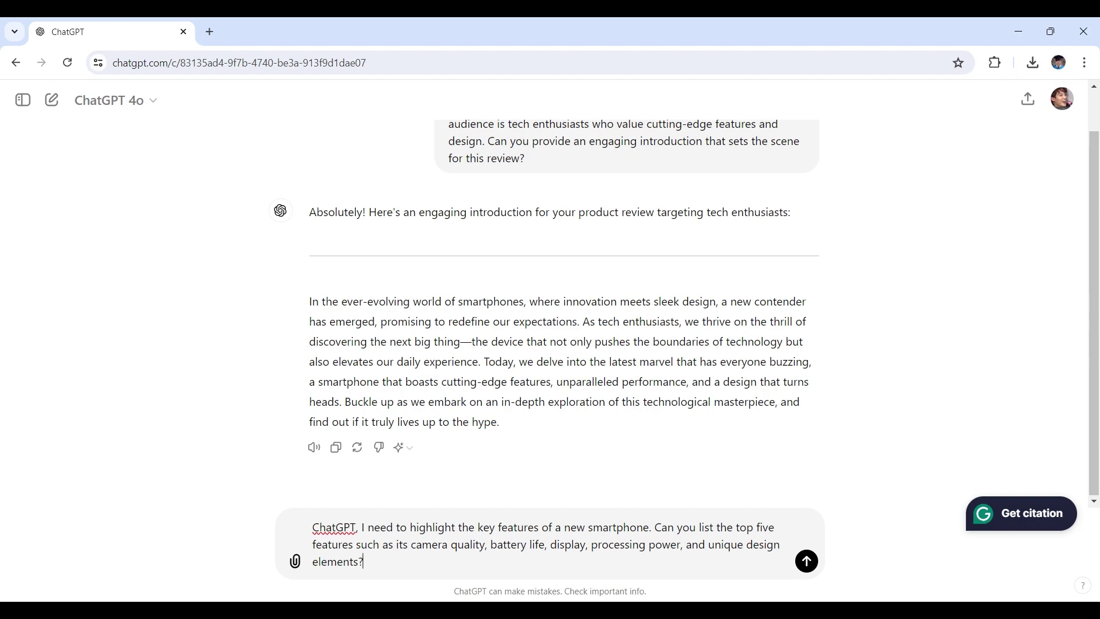
{"action": "key", "text": "Return"}
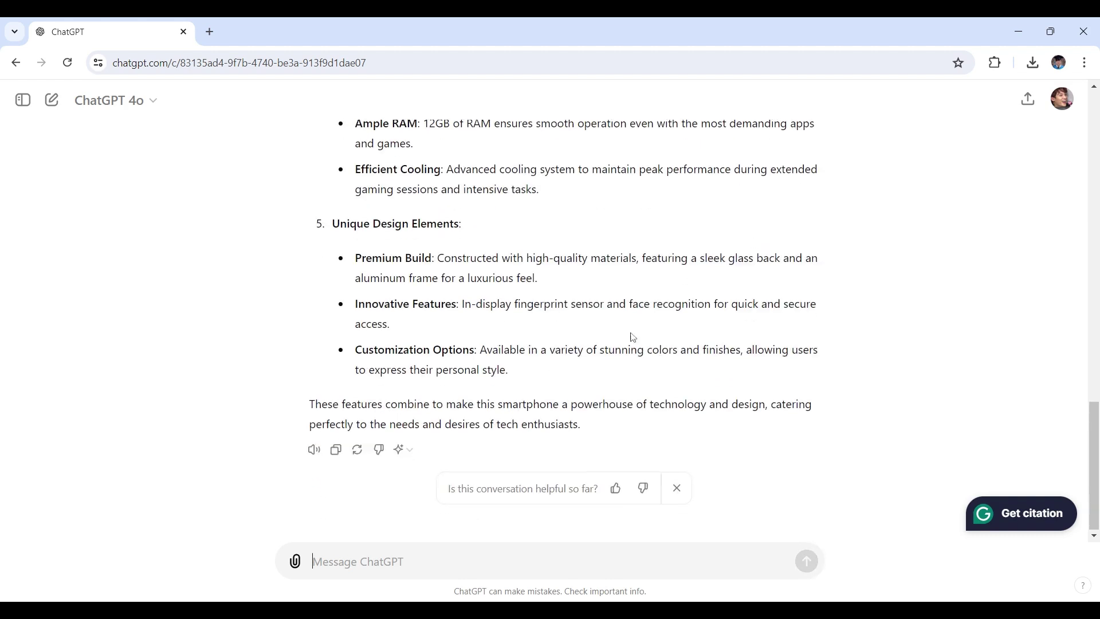
Read through the generated list of key features, from camera quality to unique design elements.
{"action": "scroll", "coordinate": [605, 418], "scroll_direction": "up", "scroll_amount": 2}
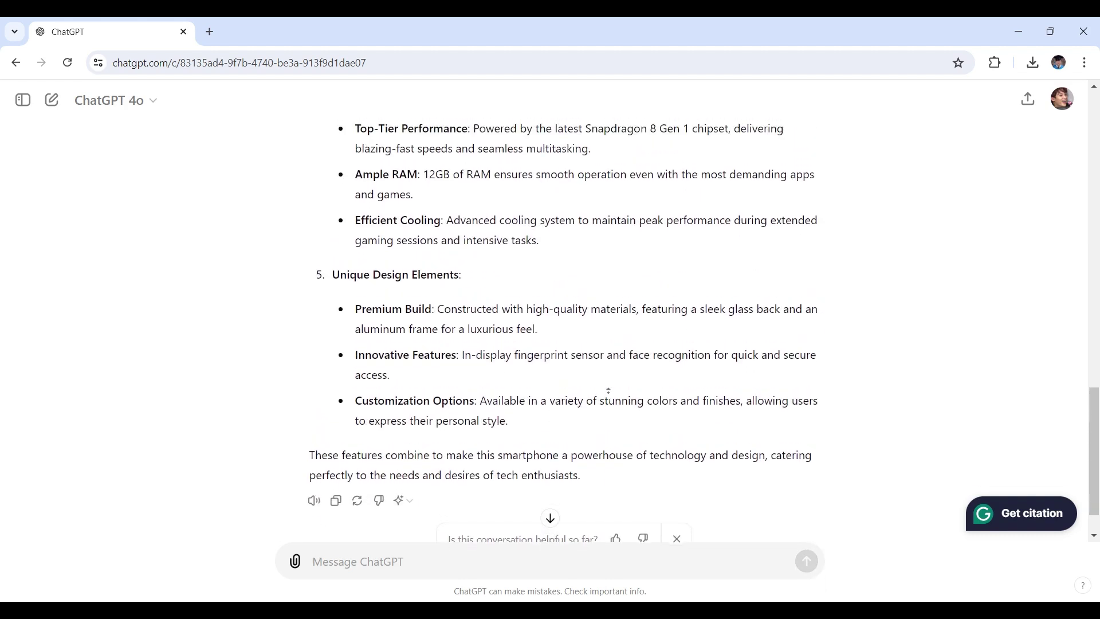
{"action": "scroll", "coordinate": [570, 505], "scroll_direction": "up", "scroll_amount": 2}
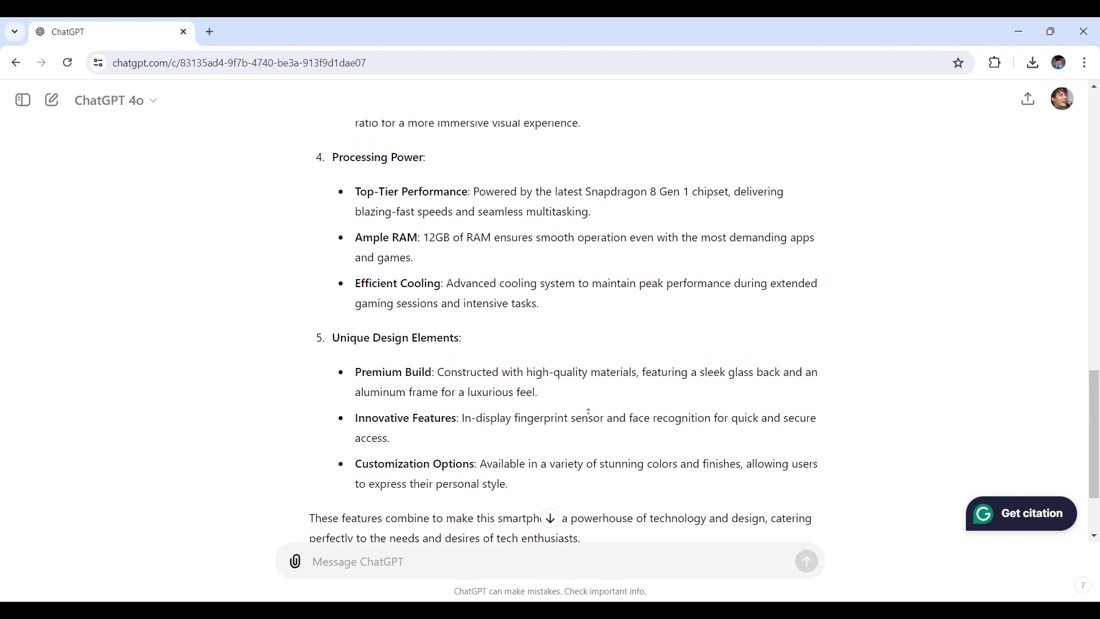
{"action": "scroll", "coordinate": [587, 404], "scroll_direction": "up", "scroll_amount": 3}
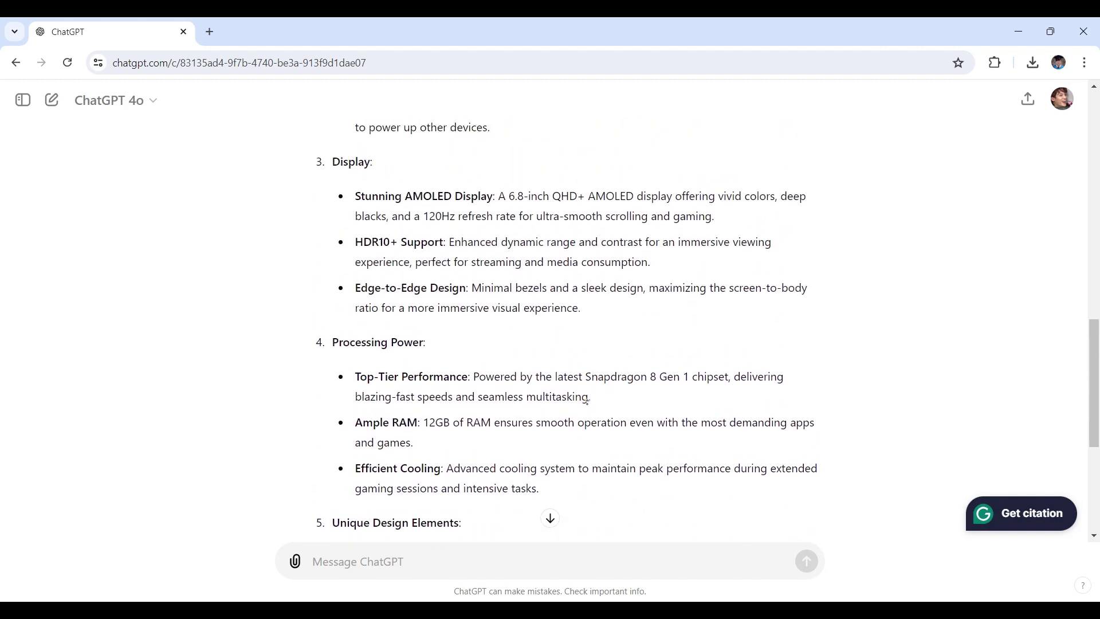
{"action": "scroll", "coordinate": [589, 390], "scroll_direction": "up", "scroll_amount": 3}
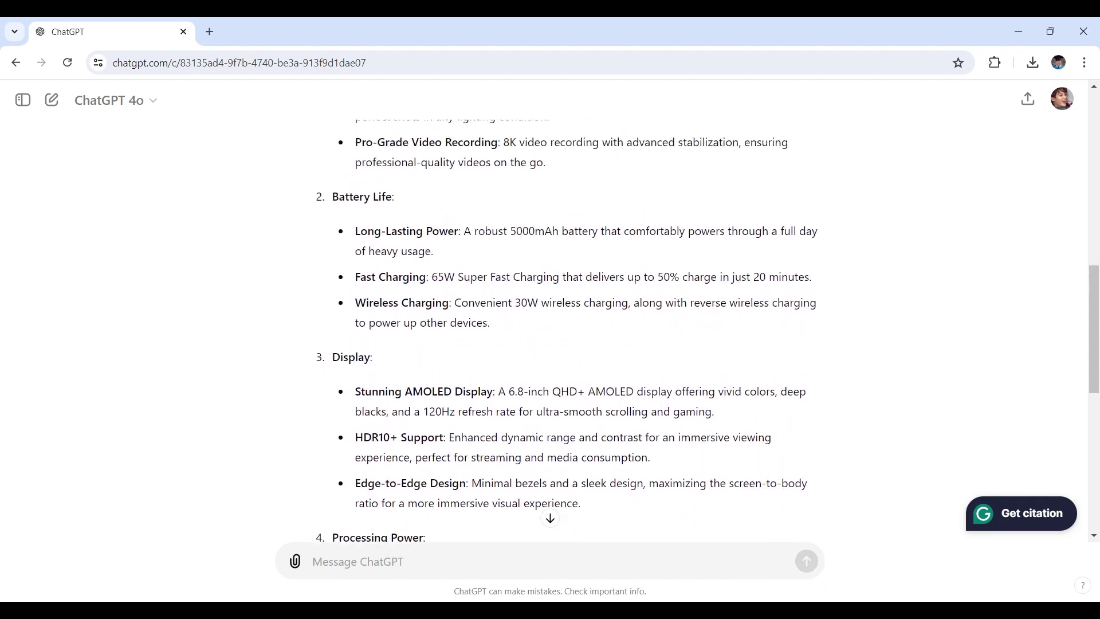
{"action": "scroll", "coordinate": [590, 390], "scroll_direction": "up", "scroll_amount": 2}
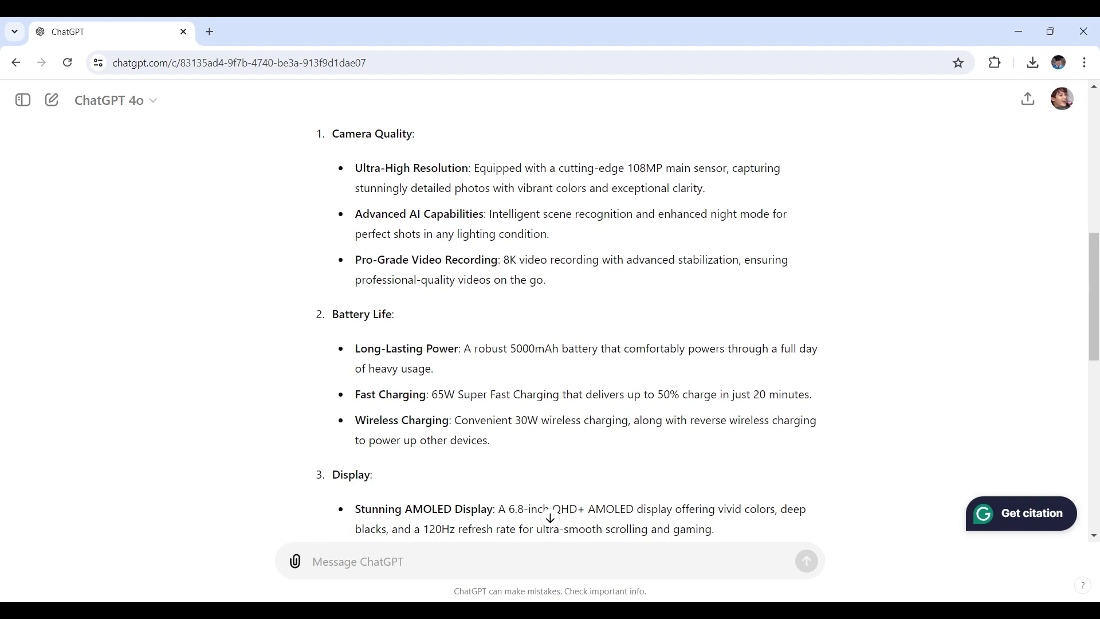
{"action": "scroll", "coordinate": [501, 274], "scroll_direction": "down", "scroll_amount": 3}
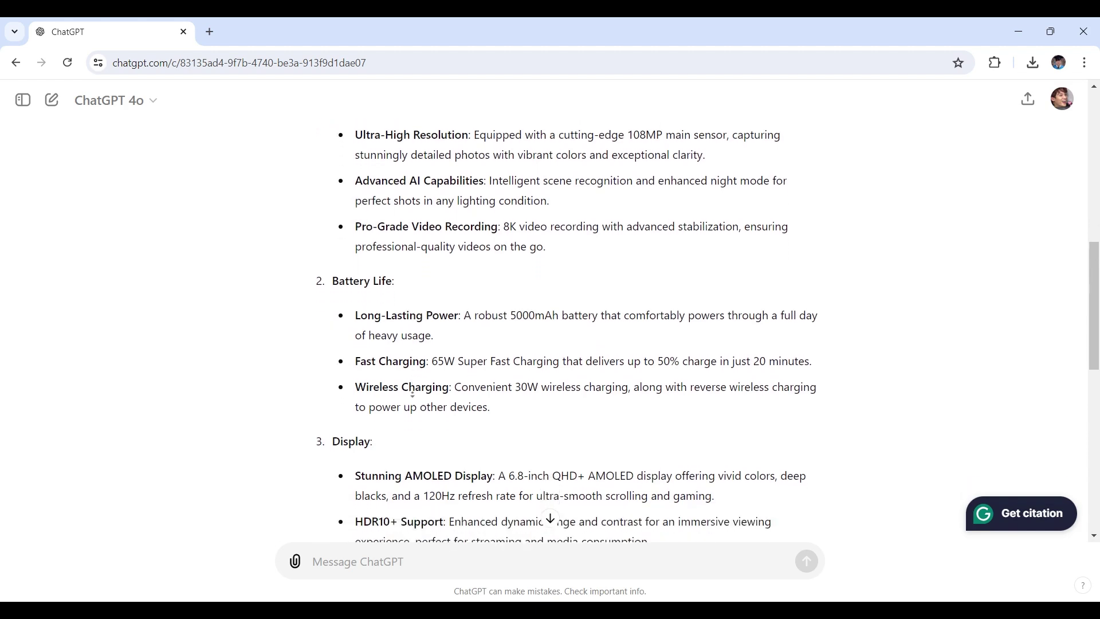
{"action": "scroll", "coordinate": [410, 342], "scroll_direction": "down", "scroll_amount": 3}
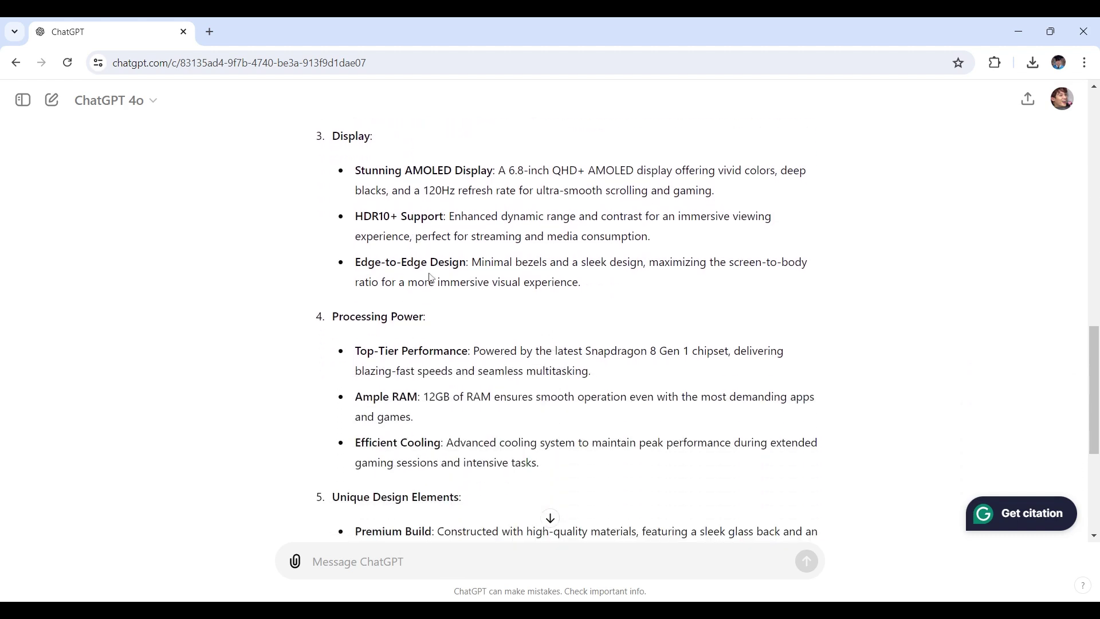
{"action": "scroll", "coordinate": [401, 336], "scroll_direction": "down", "scroll_amount": 3}
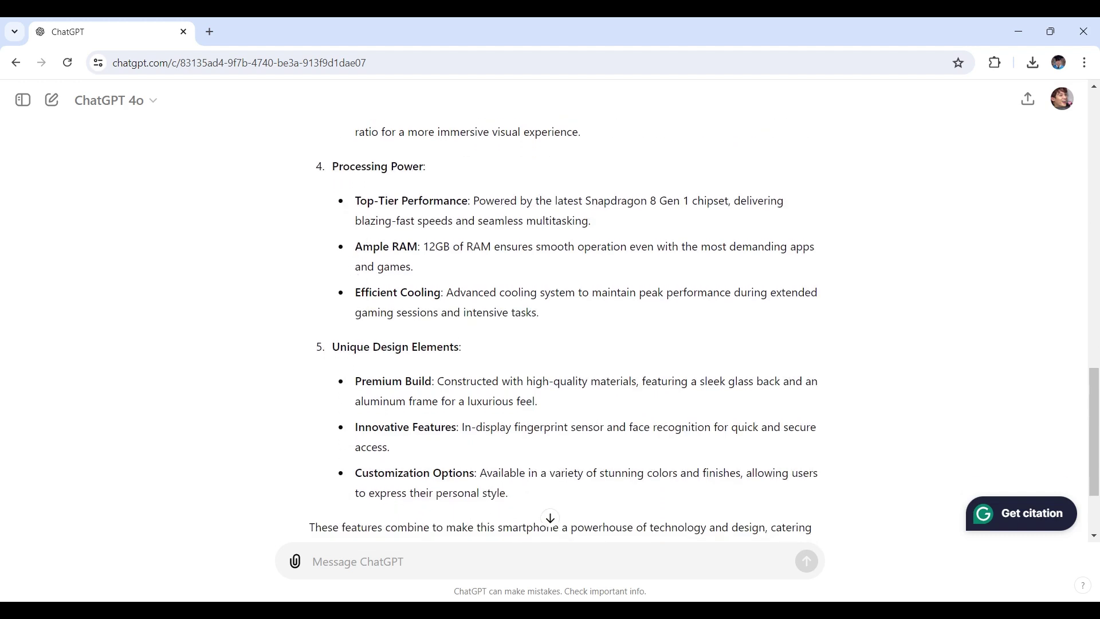
{"action": "scroll", "coordinate": [344, 361], "scroll_direction": "down", "scroll_amount": 1}
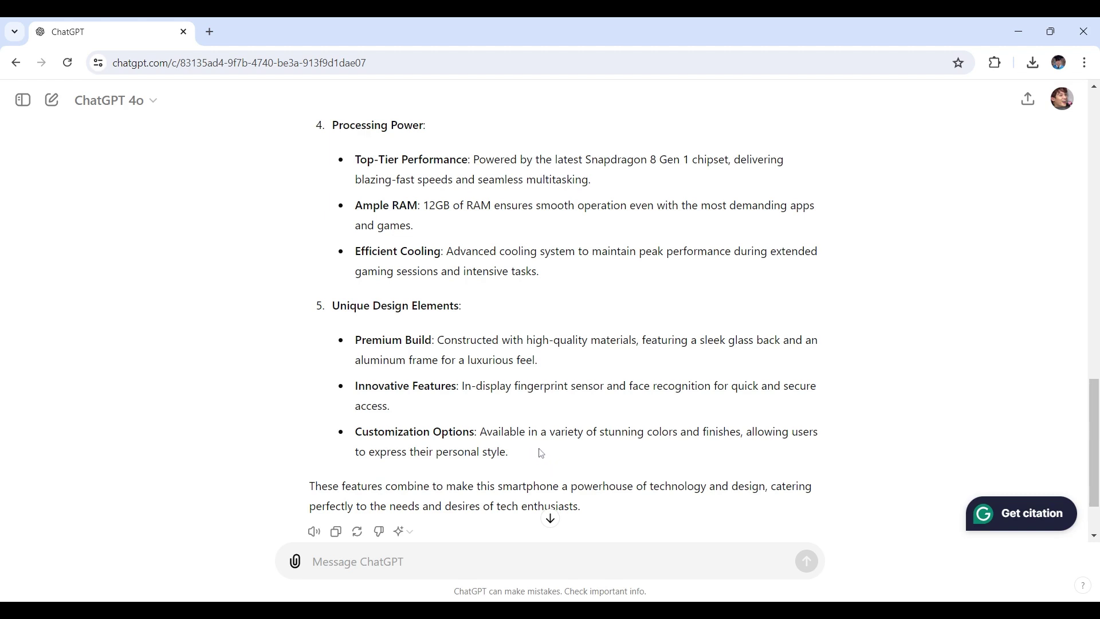
{"action": "scroll", "coordinate": [550, 470], "scroll_direction": "down", "scroll_amount": 2}
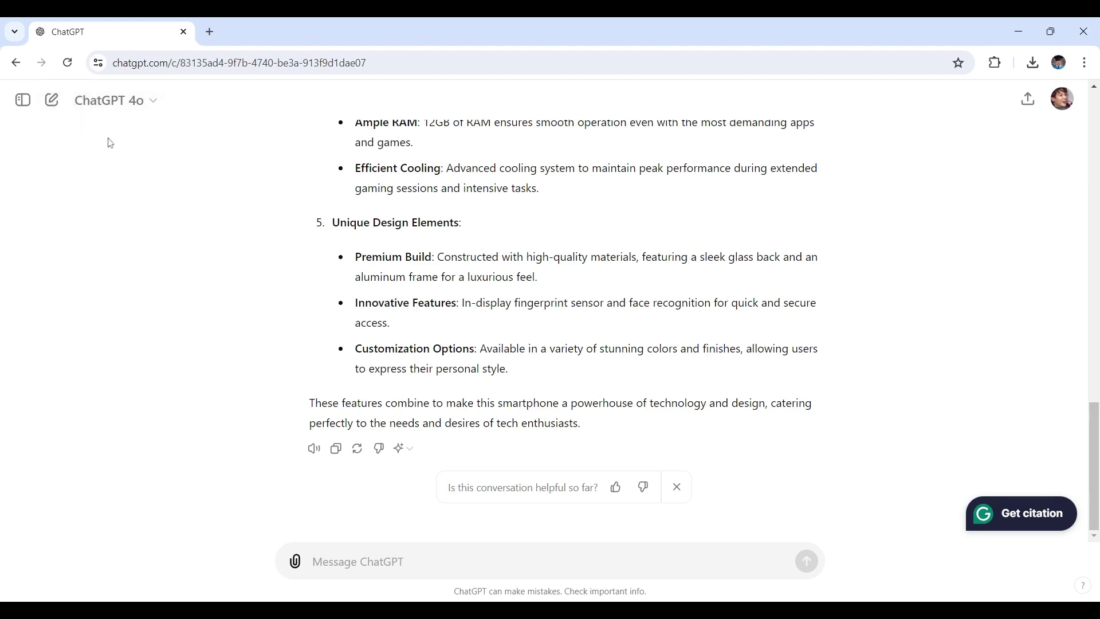
Ask for a paragraph describing a positive personal experience with this smartphone, based on the listed features.
{"action": "left_click", "coordinate": [360, 561]}
{"action": "type", "text": "ChatGPT, based on the features you listed, can you draft a paragraph describing a positive personal experience with this smartphone?"}
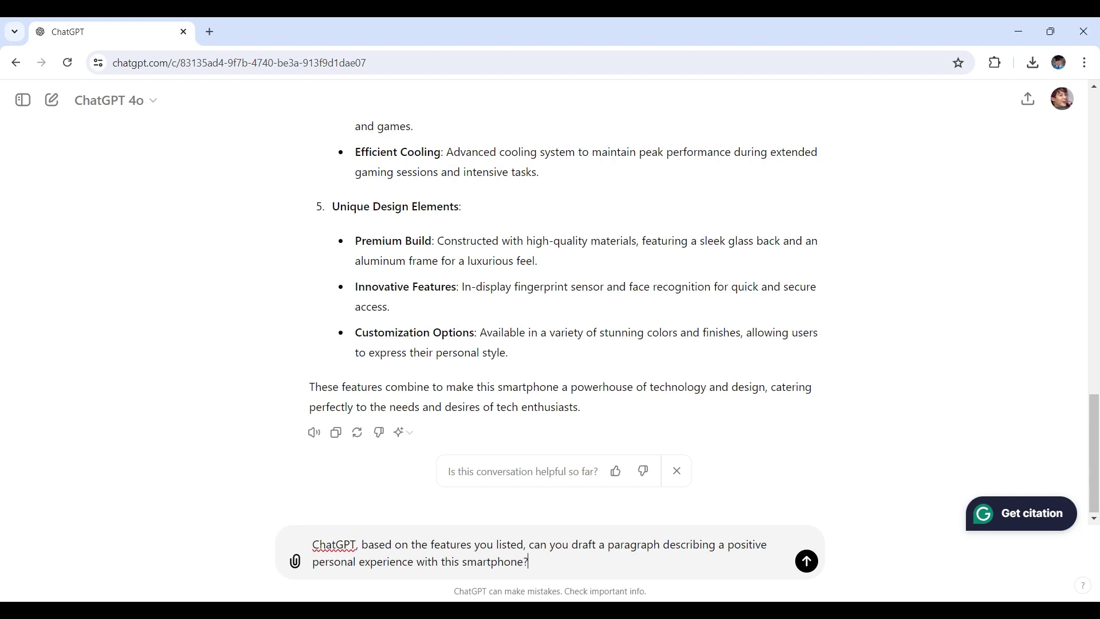
{"action": "key", "text": "Return"}
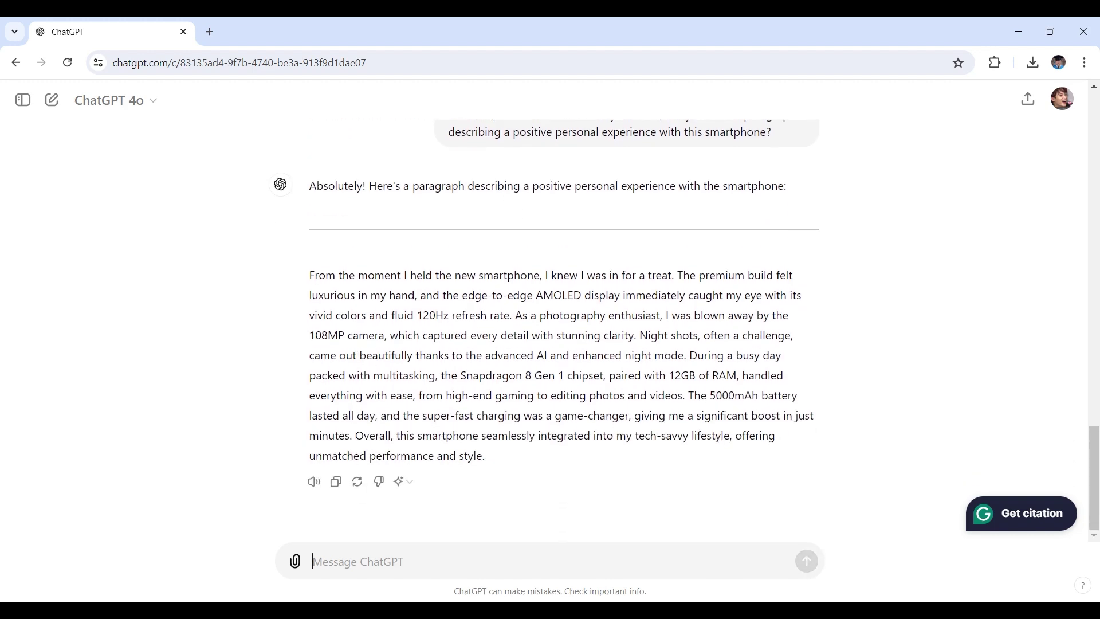
{"action": "left_click_drag", "start_coordinate": [578, 456], "coordinate": [296, 279]}
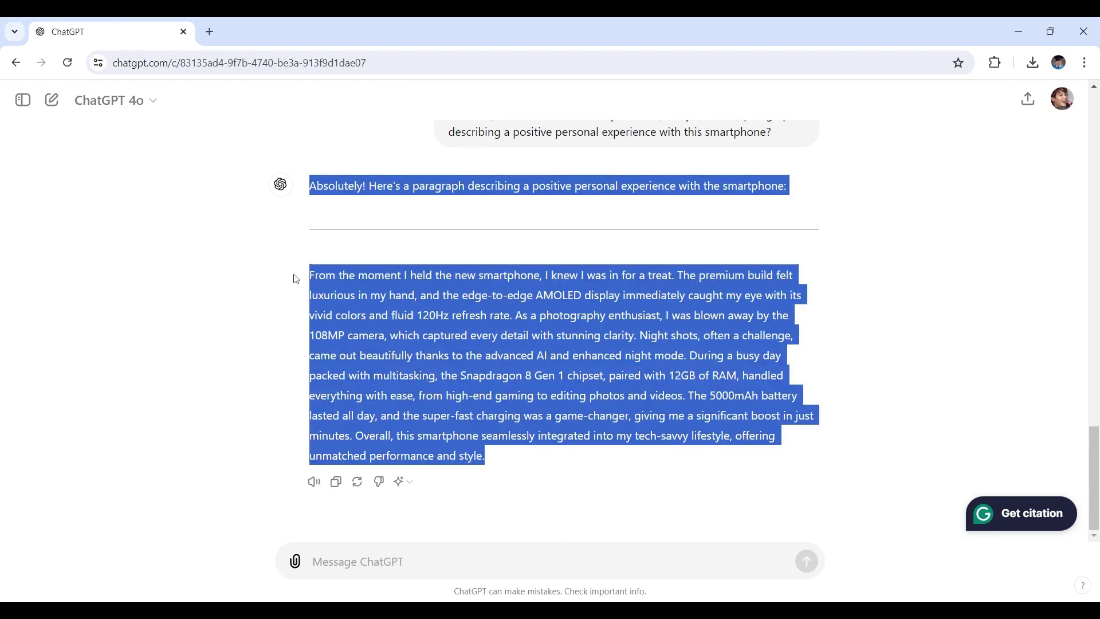
{"action": "left_click", "coordinate": [259, 297]}
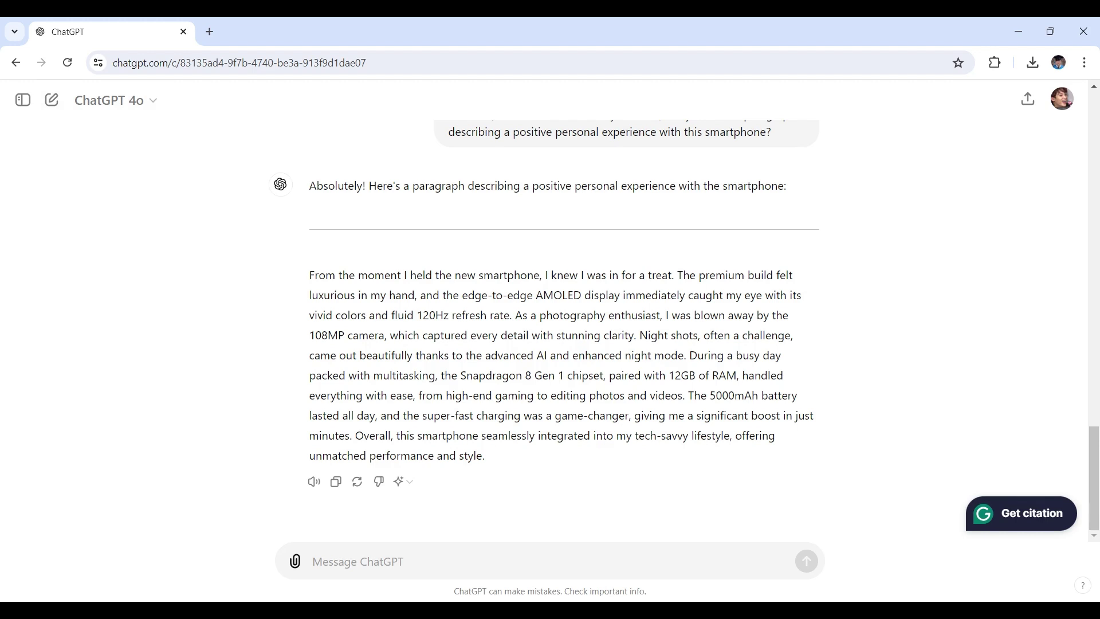
Request a comparison of the new smartphone with its top competitor's latest model, focusing on camera quality, battery life, and price.
{"action": "type", "text": "ChatGPT, compare the new smartphone with the latest model from its top competitor. Focus on camera quality, battery life, and price."}
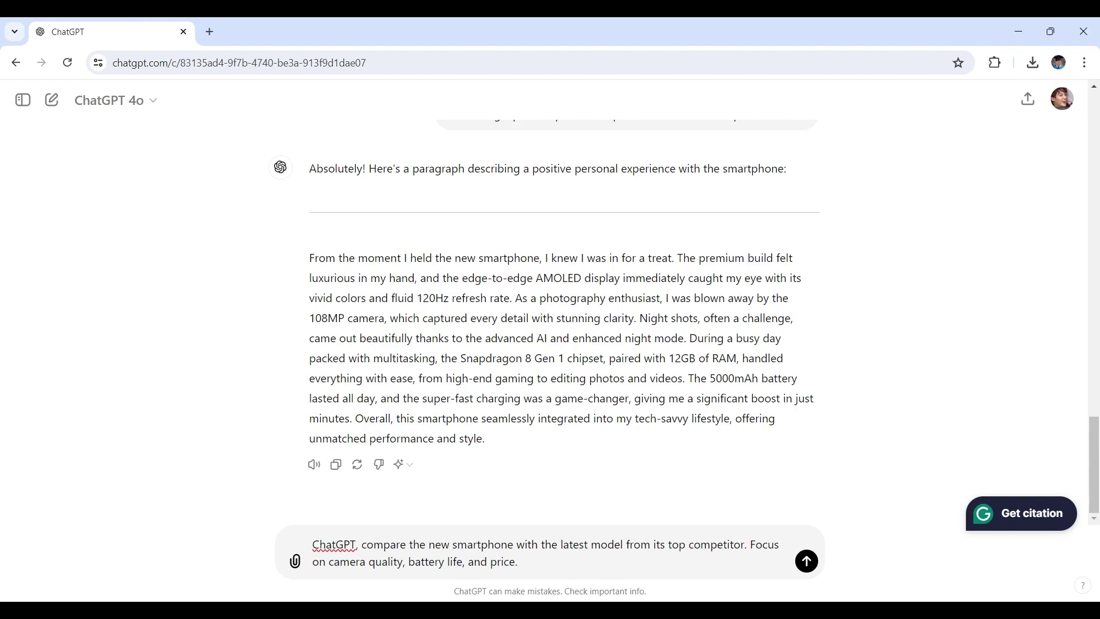
{"action": "double_click", "coordinate": [504, 562]}
{"action": "left_click", "coordinate": [518, 562]}
{"action": "key", "text": "Return"}
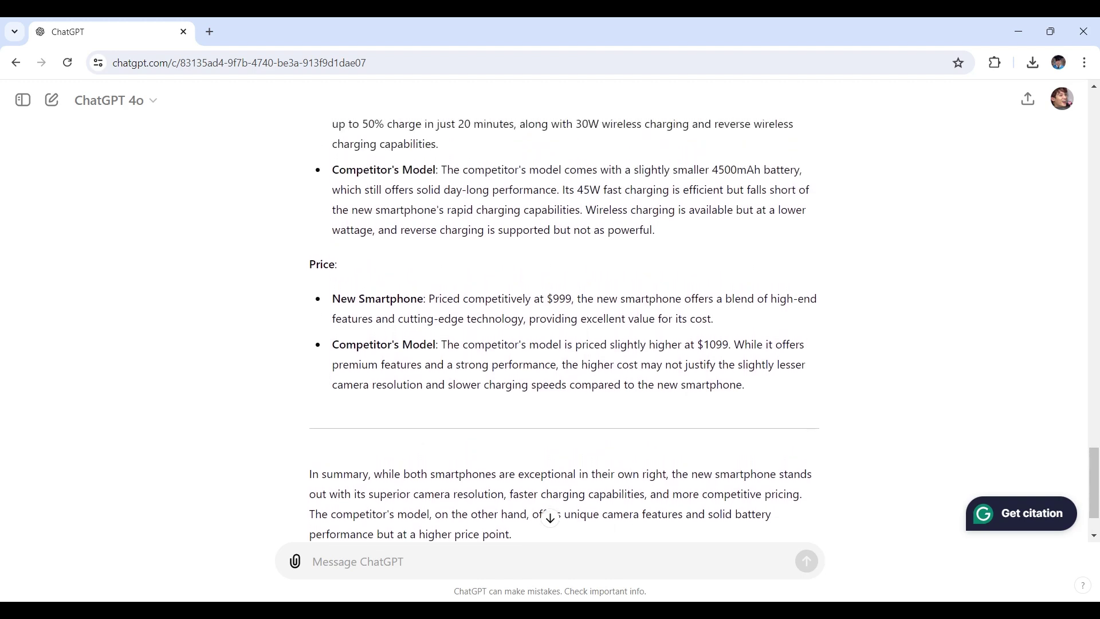
Read the generated comparison of the two smartphones, through to its closing summary.
{"action": "scroll", "coordinate": [565, 316], "scroll_direction": "up", "scroll_amount": 1}
{"action": "scroll", "coordinate": [565, 316], "scroll_direction": "up", "scroll_amount": 1}
{"action": "scroll", "coordinate": [564, 315], "scroll_direction": "up", "scroll_amount": 1}
{"action": "scroll", "coordinate": [565, 315], "scroll_direction": "up", "scroll_amount": 1}
{"action": "scroll", "coordinate": [564, 315], "scroll_direction": "up", "scroll_amount": 2}
{"action": "scroll", "coordinate": [564, 315], "scroll_direction": "up", "scroll_amount": 2}
{"action": "scroll", "coordinate": [565, 315], "scroll_direction": "down", "scroll_amount": 5}
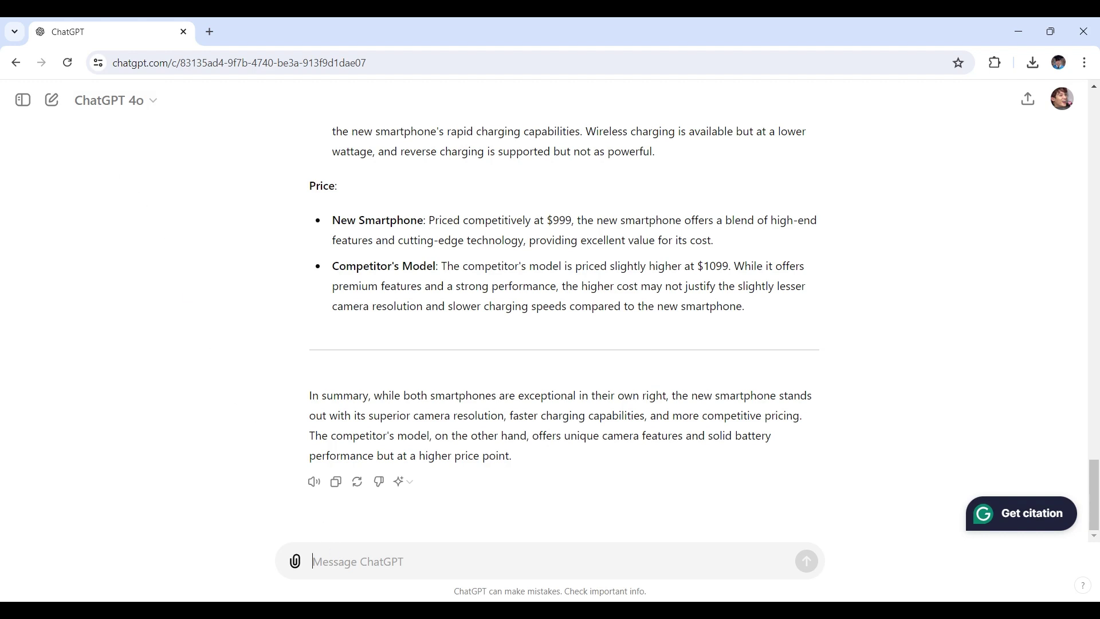
Ask for a pros and cons list for the new smartphone based on the features and personal experience discussed.
{"action": "type", "text": "ChatGPT, create a pros and cons list for the new smartphone based on the features and personal experience we've discussed."}
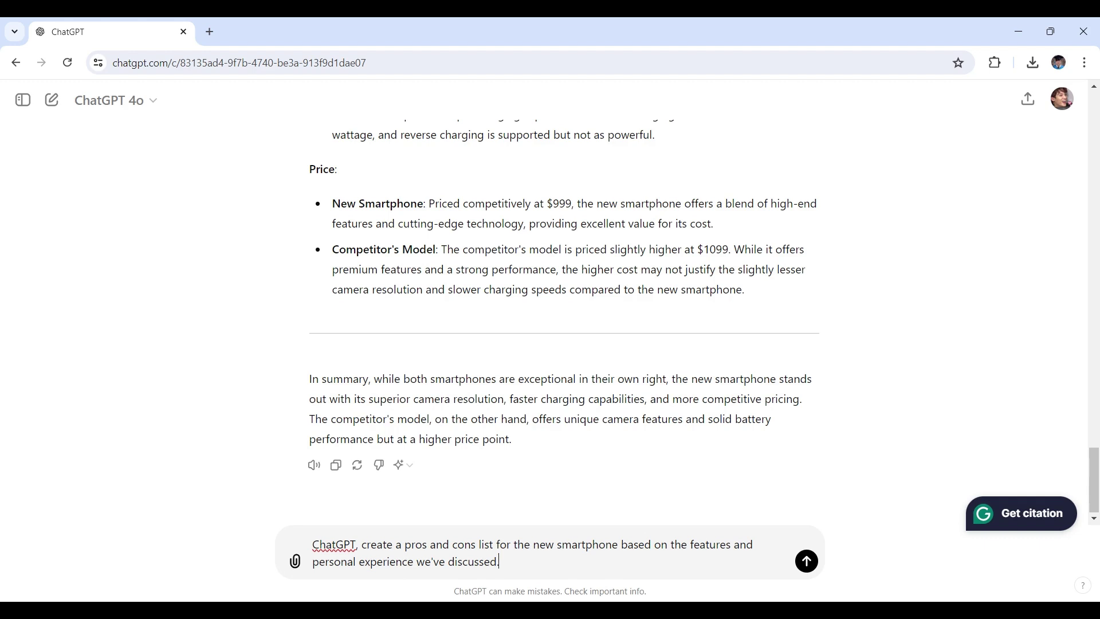
{"action": "key", "text": "Return"}
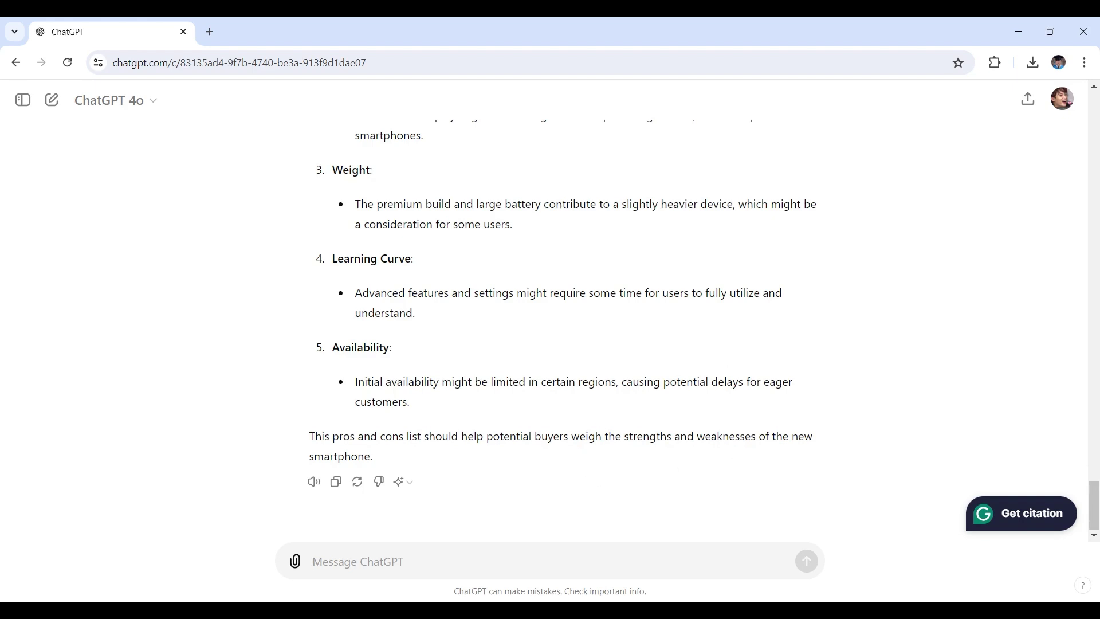
{"action": "middle_click", "coordinate": [543, 334]}
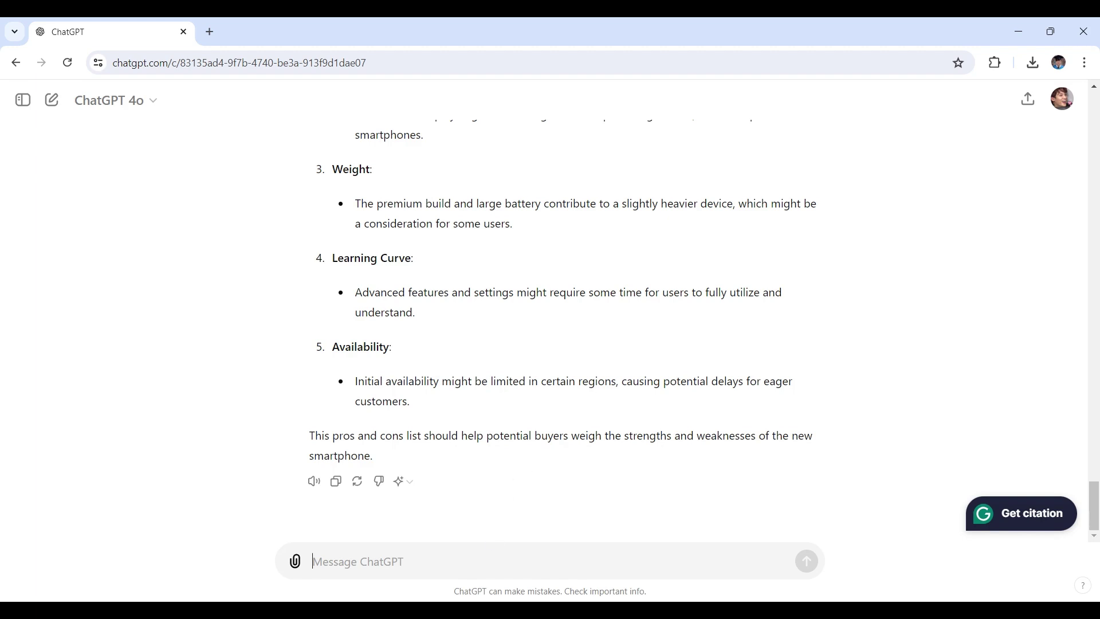
Request a conclusion for the smartphone review, recommending it to tech enthusiasts who value high performance and sleek design.
{"action": "type", "text": "ChatGPT, write a conclusion for the smartphone review, recommending it to tech enthusiasts who value high performance and sleek design."}
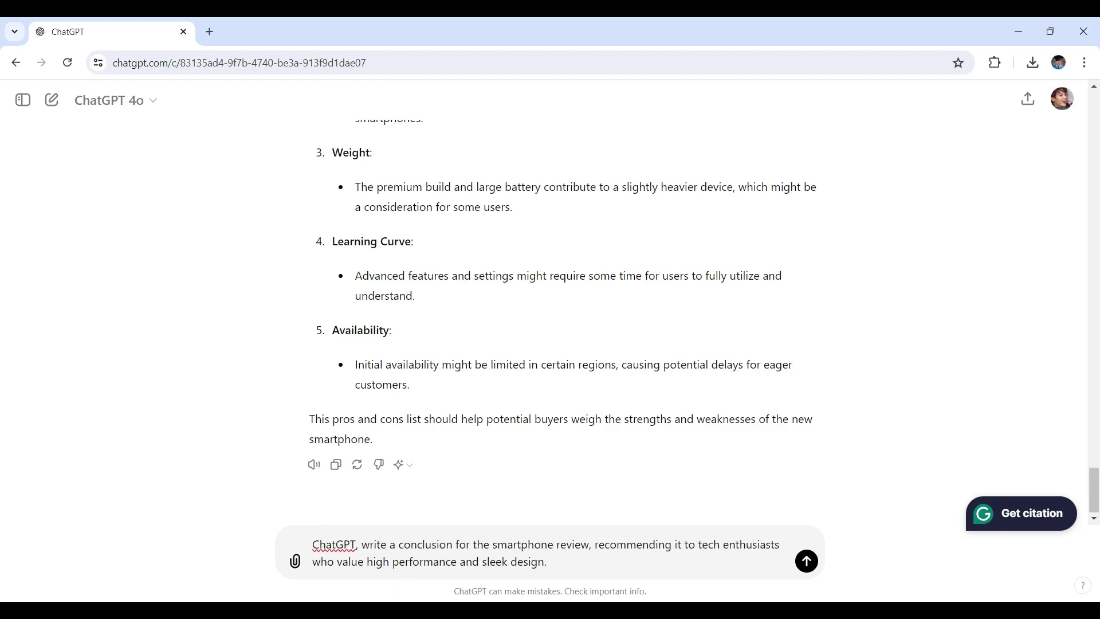
{"action": "key", "text": "Return"}
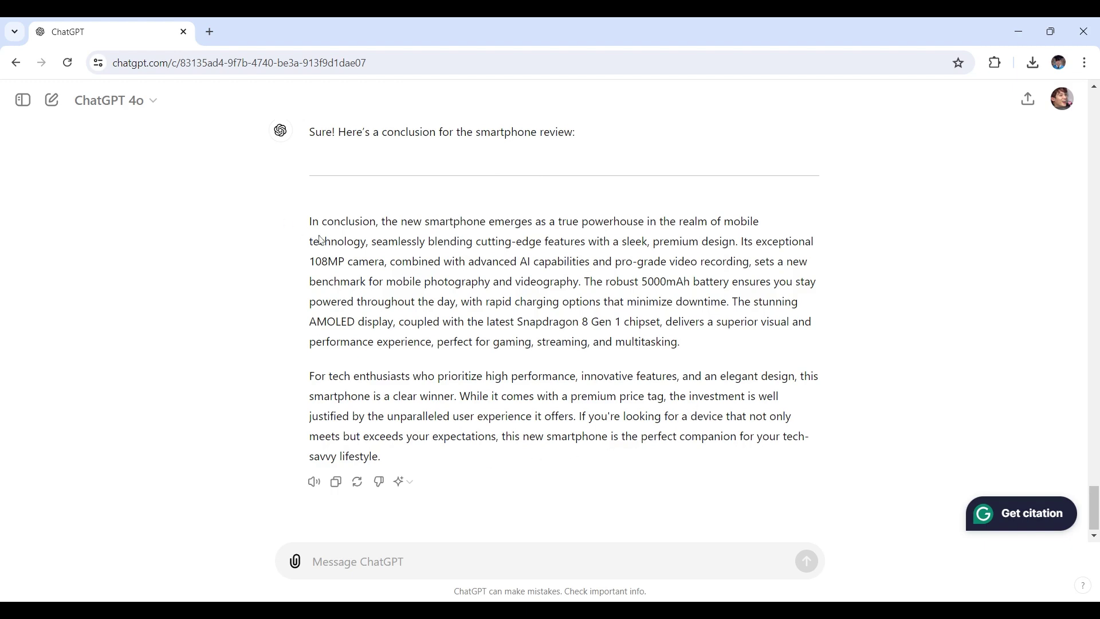
{"action": "left_click_drag", "start_coordinate": [412, 465], "coordinate": [320, 364]}
{"action": "left_click", "coordinate": [320, 388]}
Look back over all the generated review sections in the conversation, from the introduction to the conclusion.
{"action": "scroll", "coordinate": [636, 487], "scroll_direction": "up", "scroll_amount": 8}
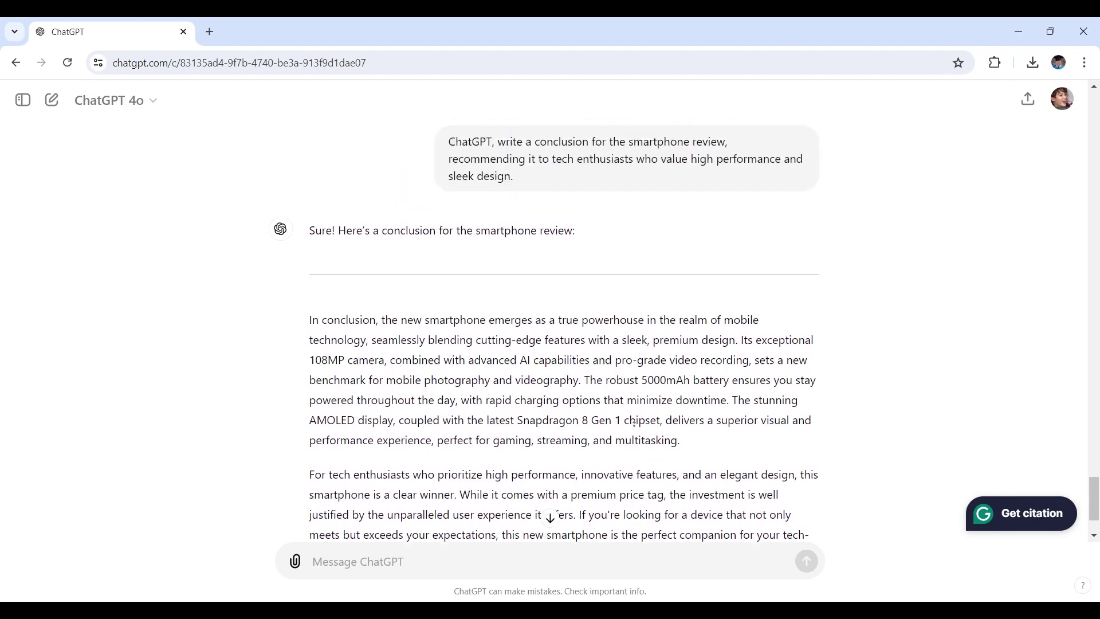
{"action": "scroll", "coordinate": [617, 398], "scroll_direction": "up", "scroll_amount": 20}
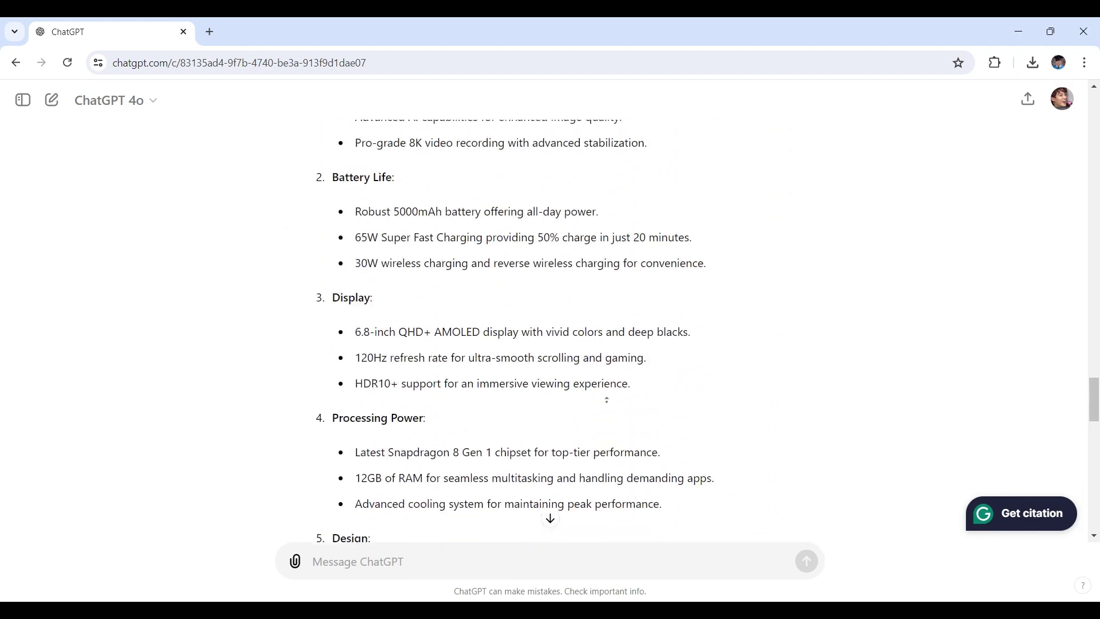
{"action": "scroll", "coordinate": [603, 390], "scroll_direction": "up", "scroll_amount": 20}
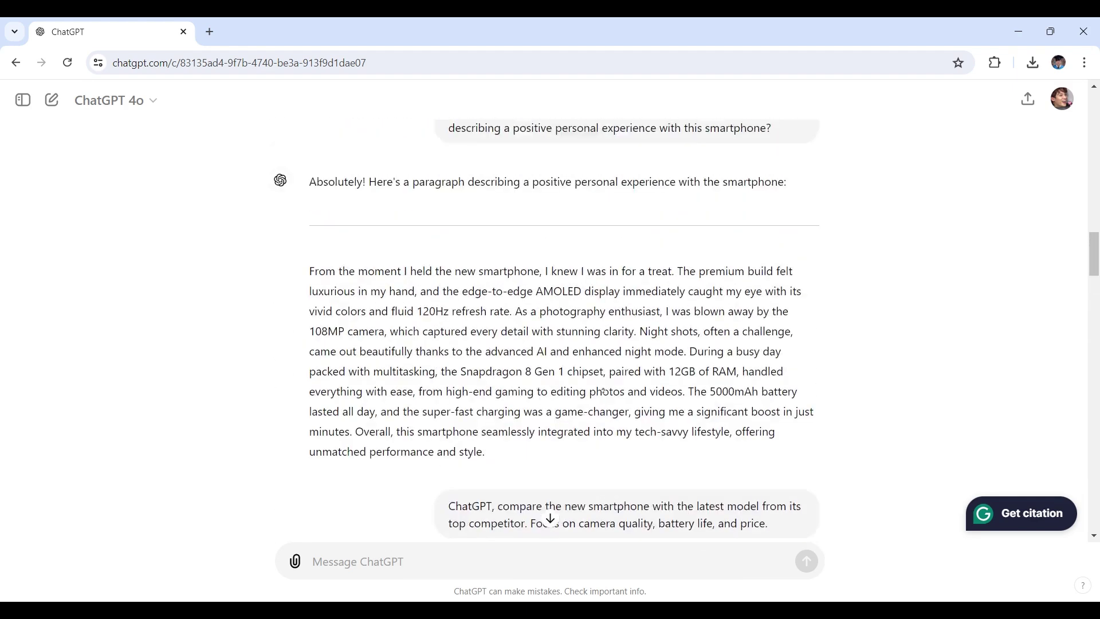
{"action": "scroll", "coordinate": [603, 390], "scroll_direction": "up", "scroll_amount": 15}
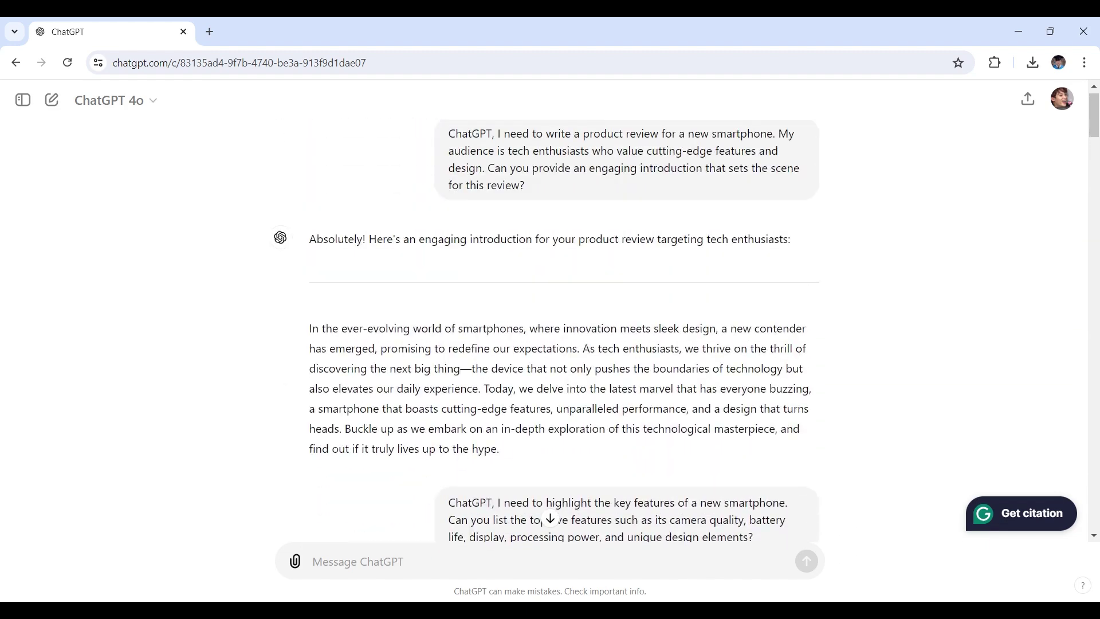
{"action": "scroll", "coordinate": [609, 259], "scroll_direction": "down", "scroll_amount": 2}
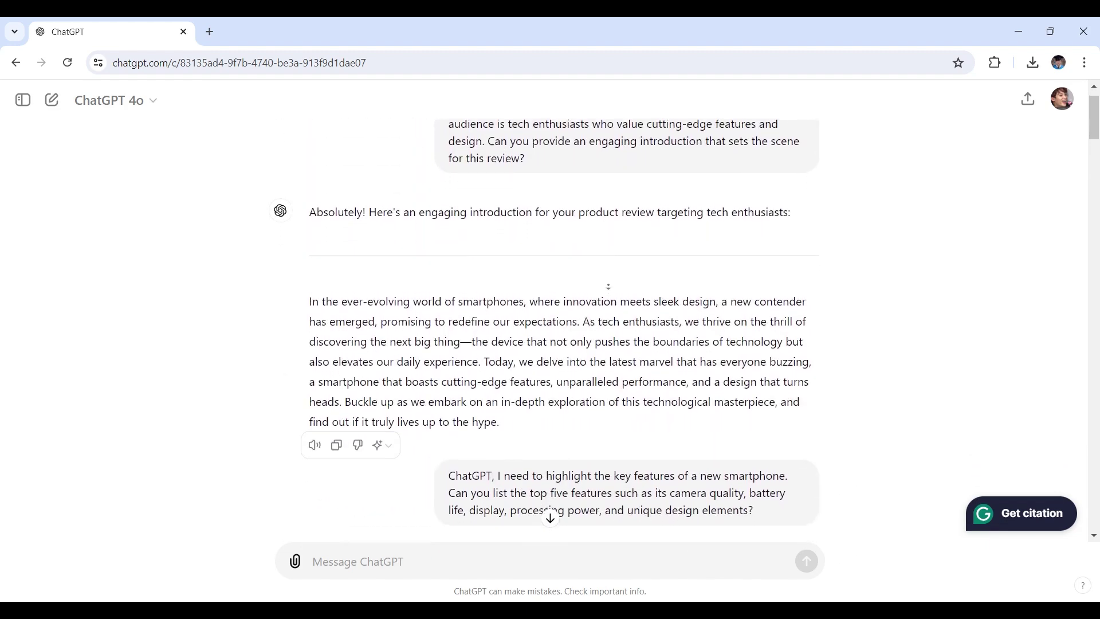
{"action": "scroll", "coordinate": [599, 223], "scroll_direction": "up", "scroll_amount": 1}
{"action": "scroll", "coordinate": [599, 222], "scroll_direction": "down", "scroll_amount": 1}
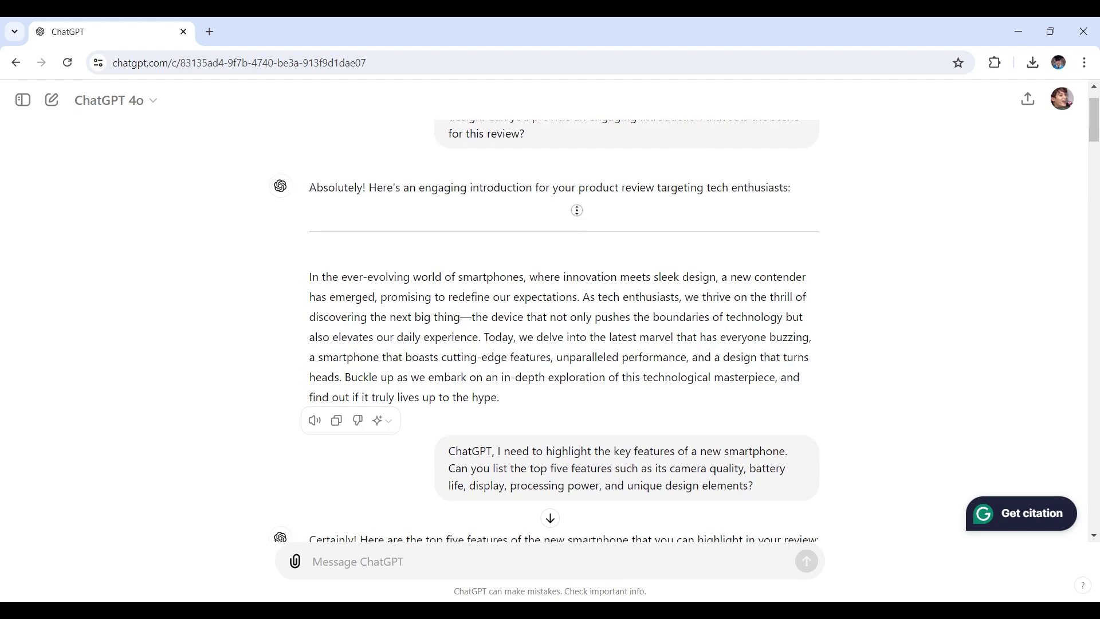
{"action": "scroll", "coordinate": [579, 213], "scroll_direction": "down", "scroll_amount": 5}
{"action": "scroll", "coordinate": [581, 266], "scroll_direction": "down", "scroll_amount": 12}
{"action": "scroll", "coordinate": [582, 290], "scroll_direction": "down", "scroll_amount": 20}
{"action": "scroll", "coordinate": [584, 291], "scroll_direction": "down", "scroll_amount": 20}
{"action": "scroll", "coordinate": [584, 291], "scroll_direction": "down", "scroll_amount": 12}
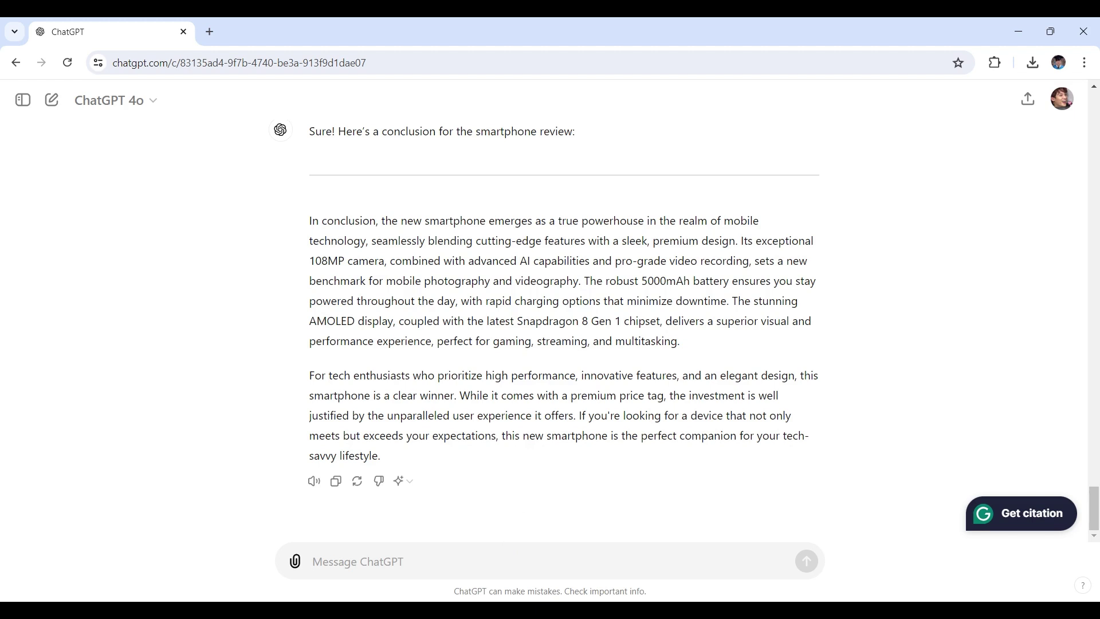
Ask for help refining and polishing the product review to make it more engaging and persuasive.
{"action": "type", "text": "ChatGPT, can you help me refine and polish this product review to make it more engaging and persuasive?"}
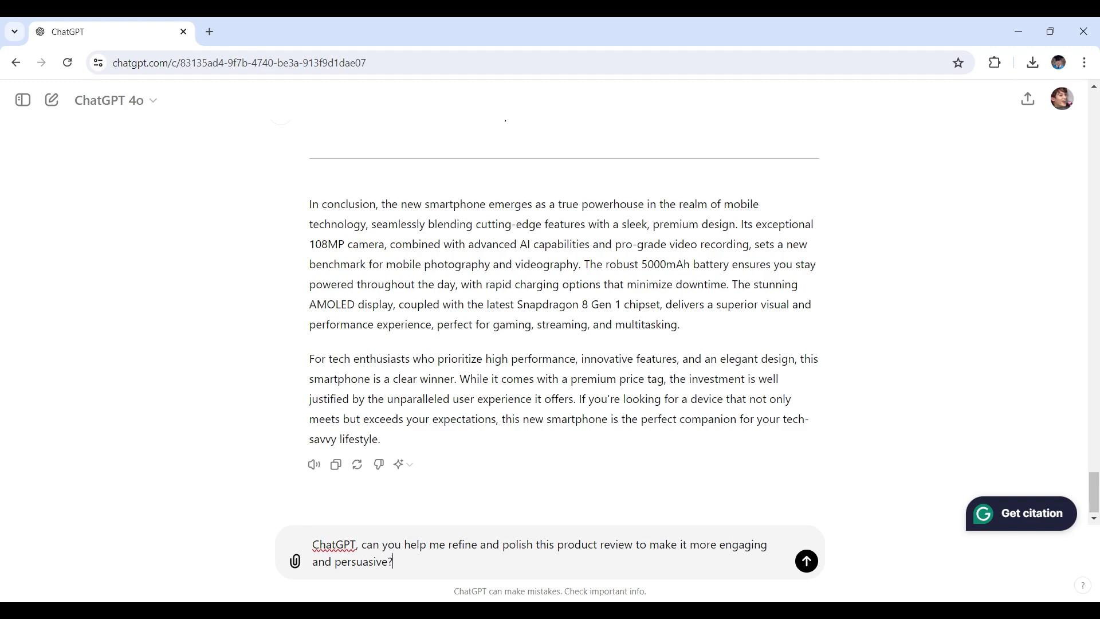
{"action": "key", "text": "Return"}
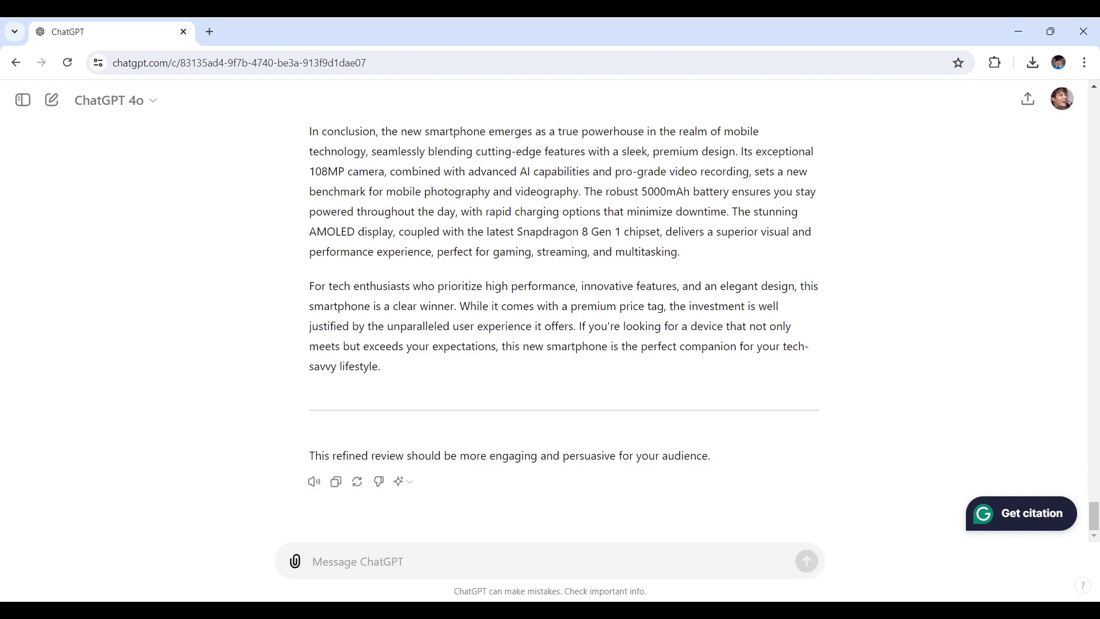
Examine the polished review from its conclusion back to its introduction.
{"action": "scroll", "coordinate": [605, 445], "scroll_direction": "up", "scroll_amount": 2}
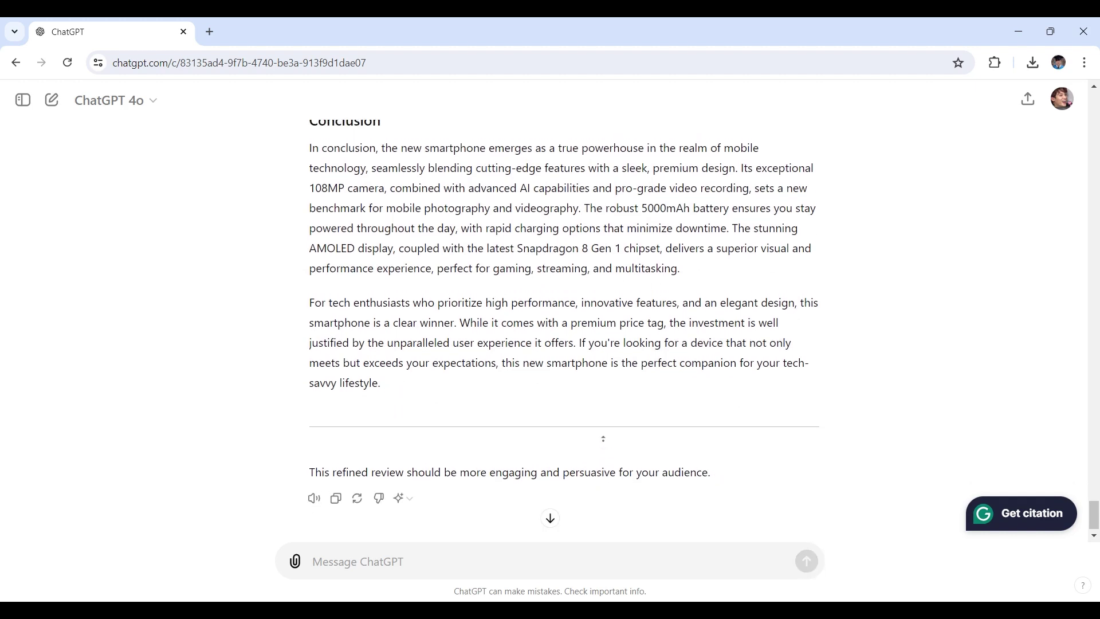
{"action": "scroll", "coordinate": [609, 430], "scroll_direction": "up", "scroll_amount": 2}
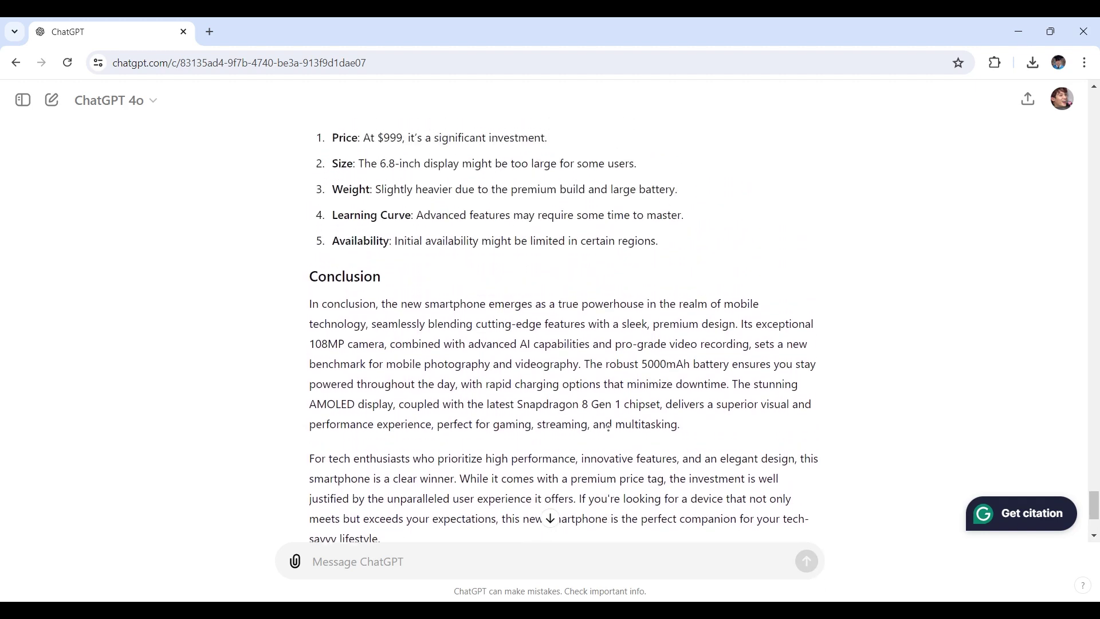
{"action": "scroll", "coordinate": [550, 330], "scroll_direction": "up", "scroll_amount": 5}
{"action": "scroll", "coordinate": [609, 431], "scroll_direction": "up", "scroll_amount": 5}
{"action": "scroll", "coordinate": [609, 430], "scroll_direction": "up", "scroll_amount": 4}
{"action": "scroll", "coordinate": [611, 425], "scroll_direction": "up", "scroll_amount": 4}
{"action": "scroll", "coordinate": [620, 414], "scroll_direction": "up", "scroll_amount": 6}
{"action": "scroll", "coordinate": [625, 407], "scroll_direction": "up", "scroll_amount": 3}
{"action": "scroll", "coordinate": [631, 395], "scroll_direction": "up", "scroll_amount": 3}
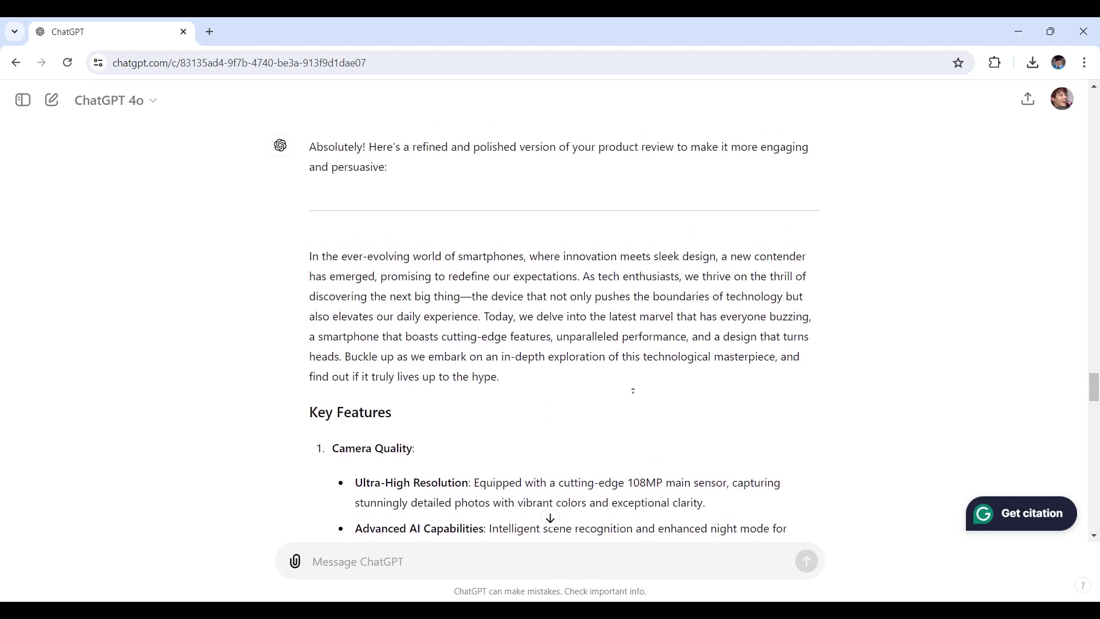